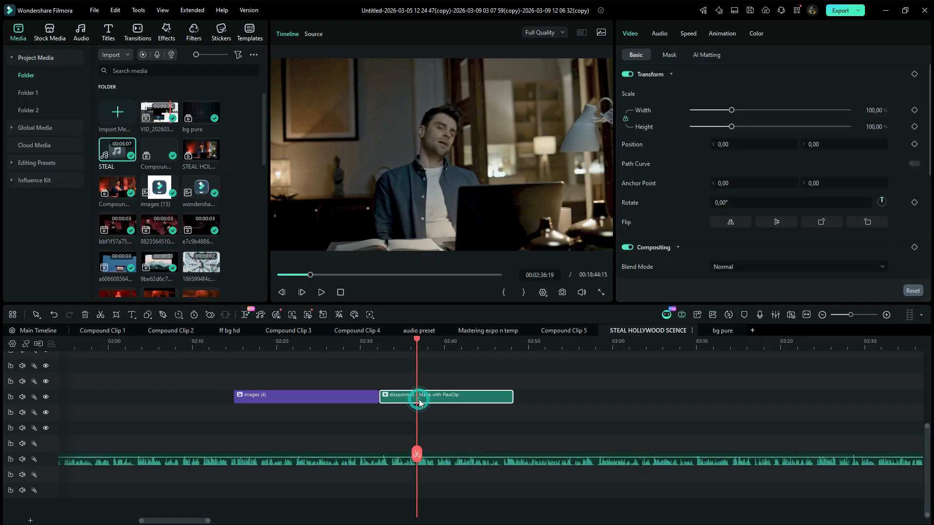
# - Enable Relight on the disspointed video clip in the timeline
pyautogui.click(419, 401)
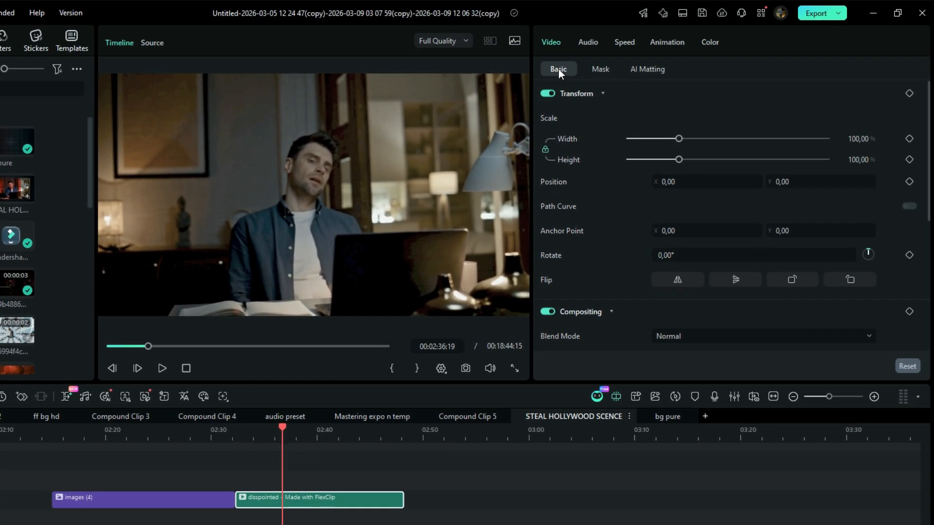
pyautogui.scroll(-2, 711, 55)
pyautogui.scroll(-3, 592, 132)
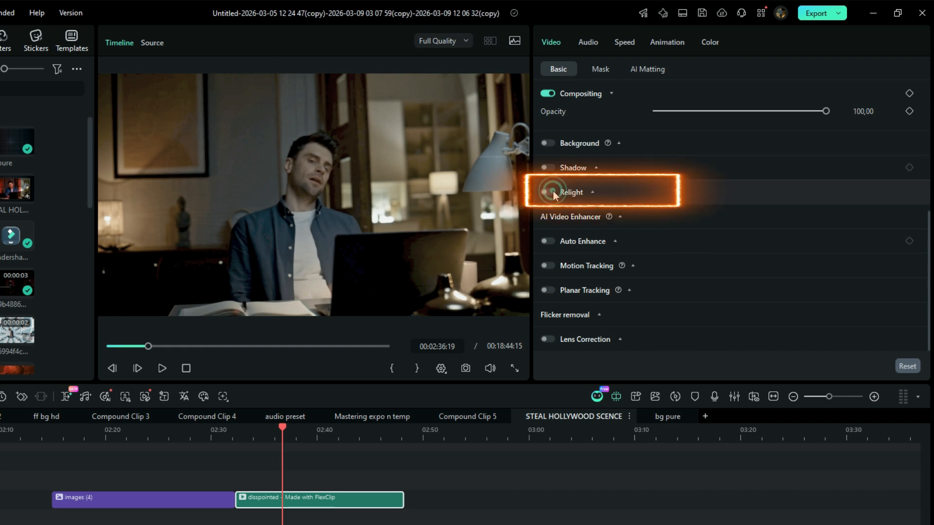
pyautogui.click(548, 191)
pyautogui.scroll(-2, 661, 209)
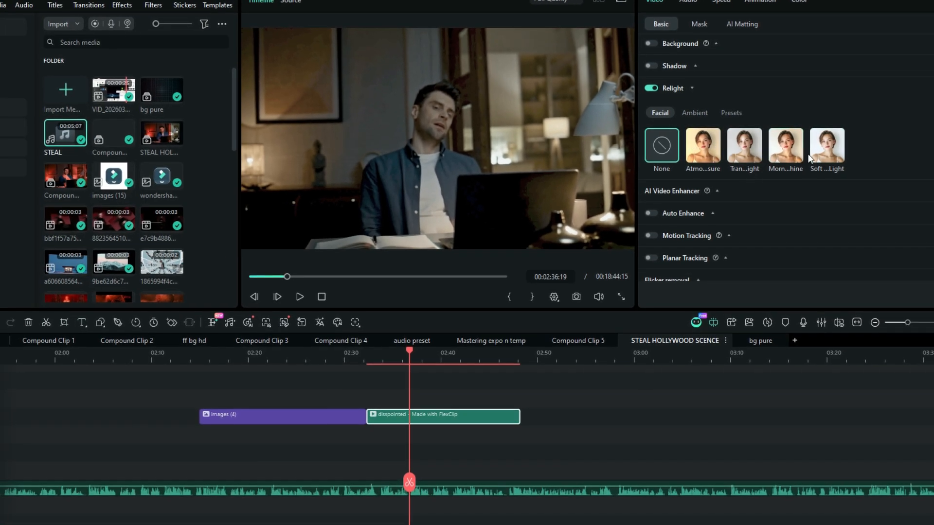
# - Apply the Tran...ight facial Relight preset to the clip, and try adding a second light before removing it again
pyautogui.click(736, 148)
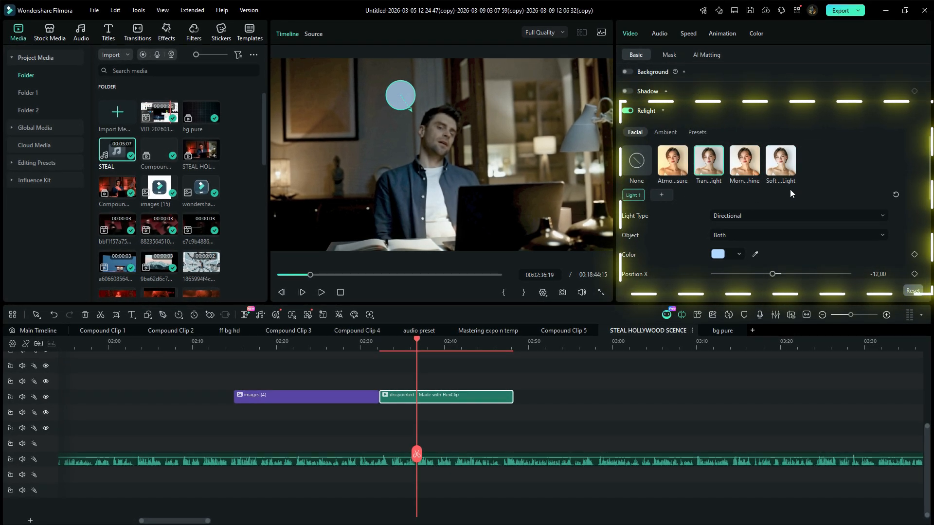
pyautogui.scroll(-2, 815, 181)
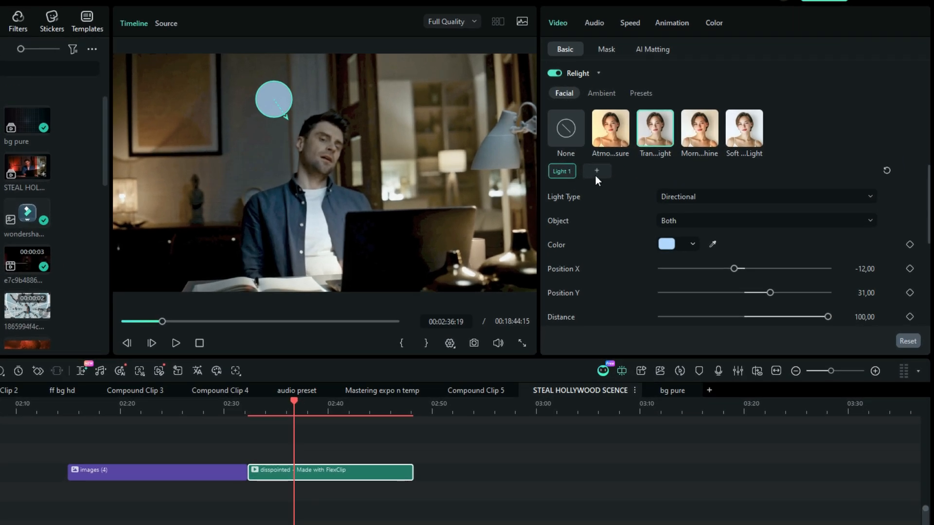
pyautogui.click(597, 172)
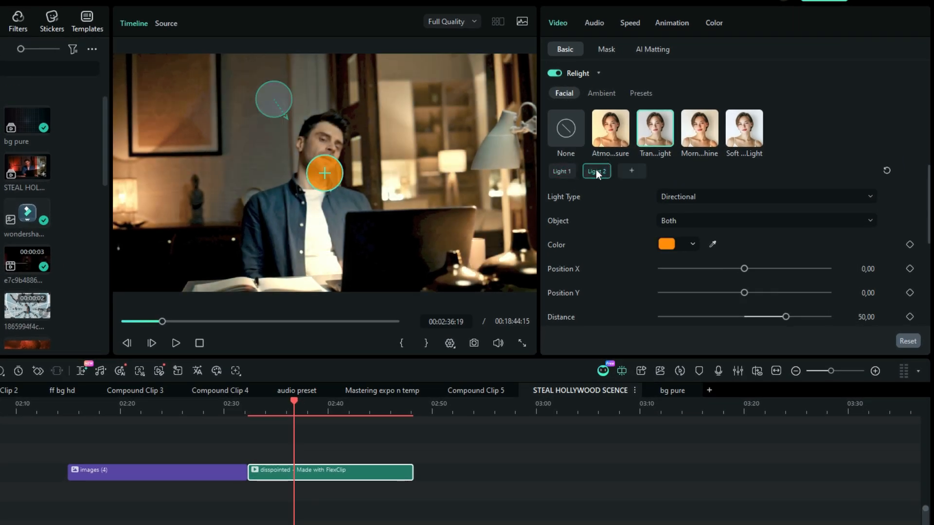
pyautogui.click(596, 171)
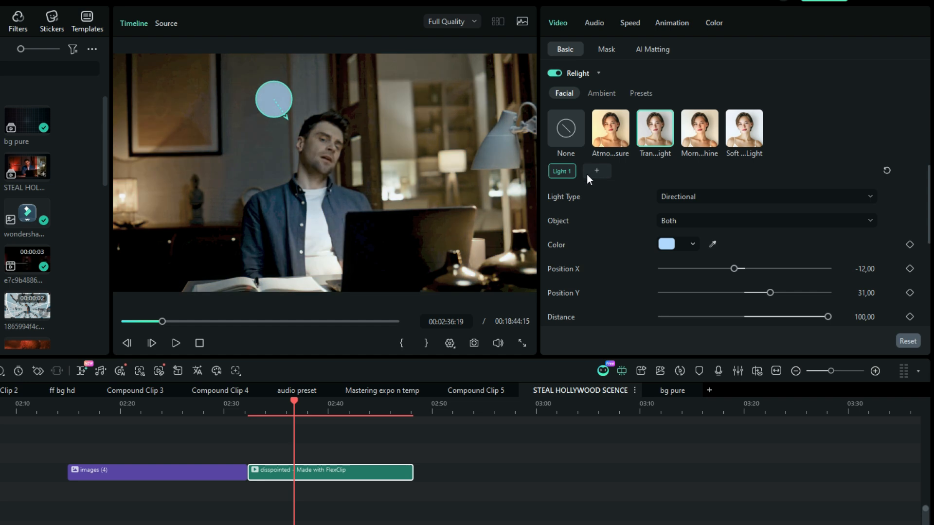
# - Change Light 1 to a Point light that affects both people and background, and colour it pink
pyautogui.click(673, 200)
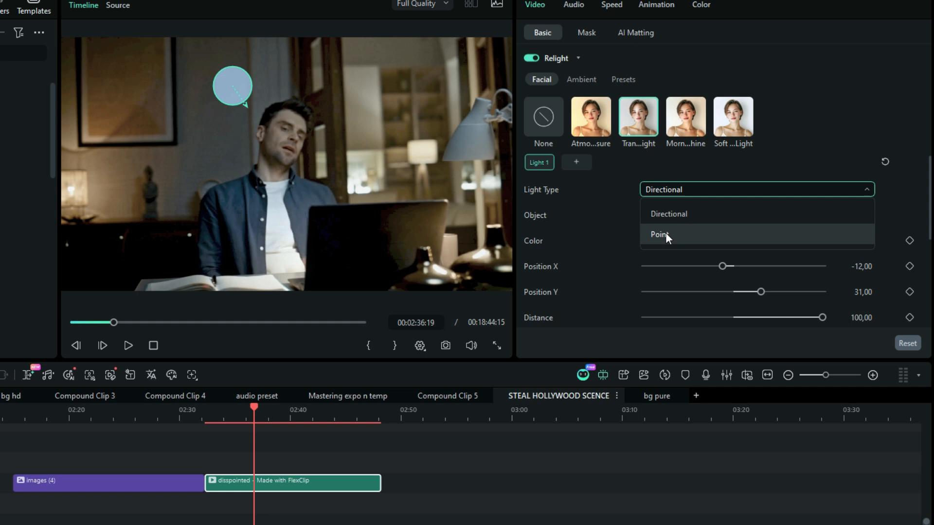
pyautogui.click(666, 234)
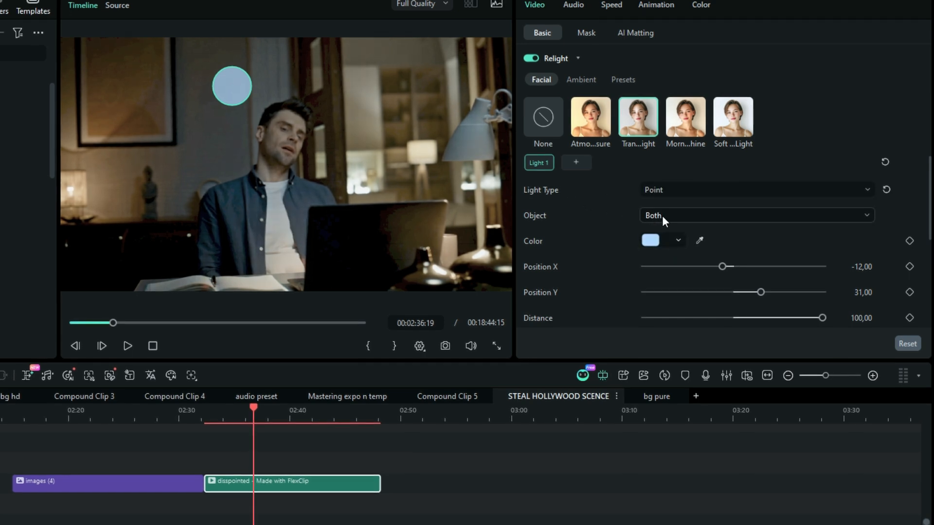
pyautogui.click(661, 215)
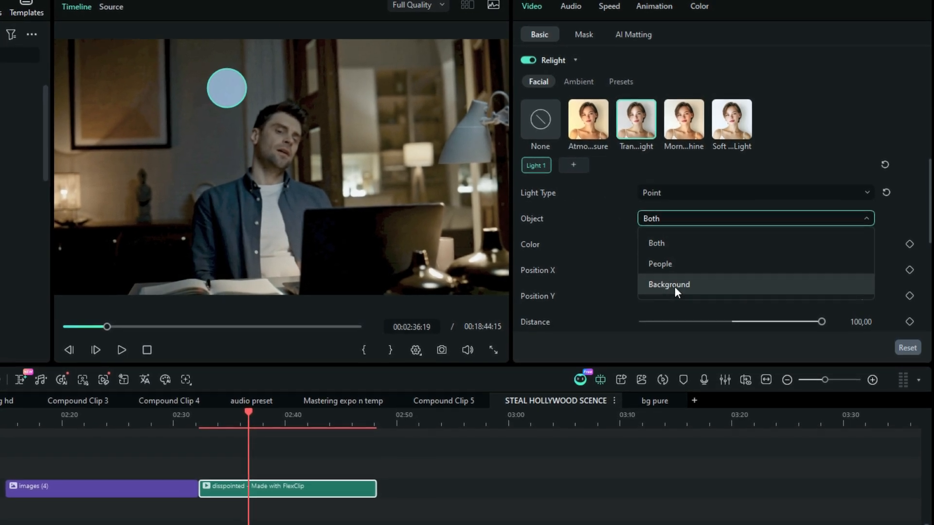
pyautogui.click(612, 214)
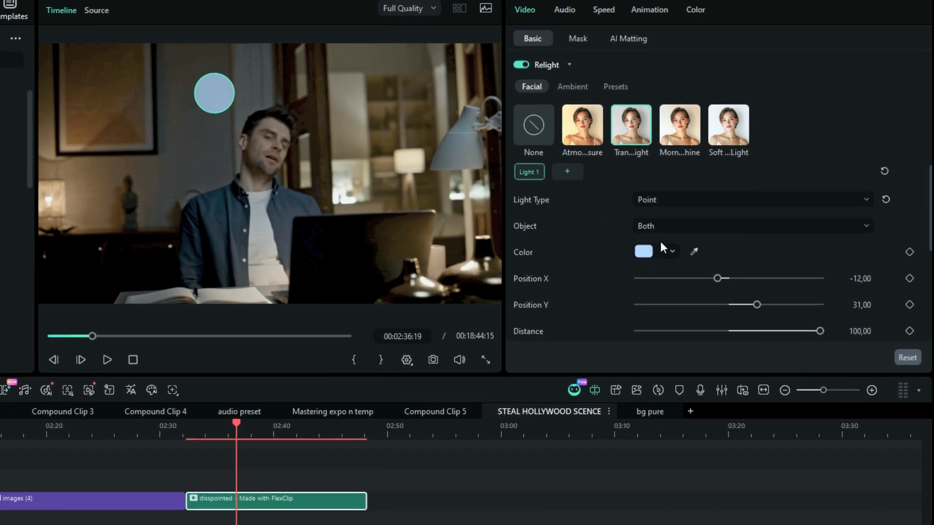
pyautogui.click(672, 251)
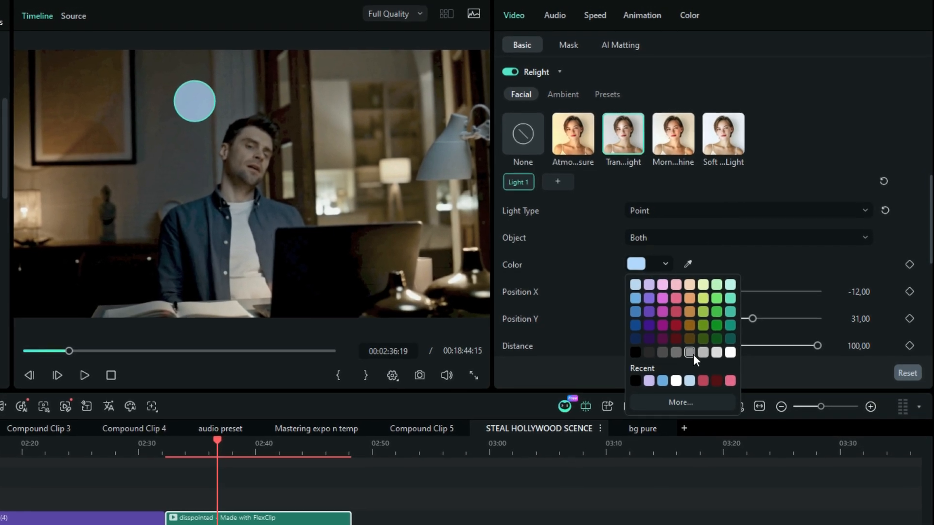
pyautogui.click(677, 295)
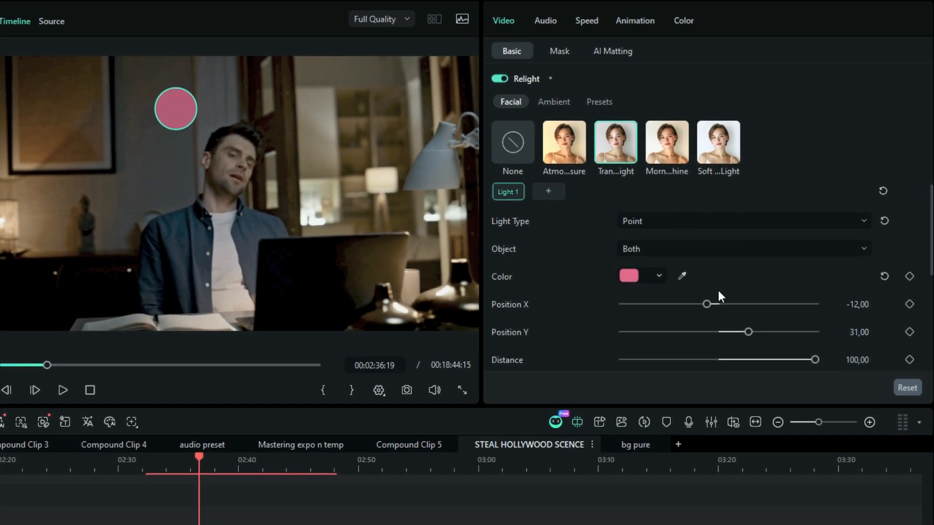
# - Reposition the pink light over the picture to about X -27 and Y 28
pyautogui.scroll(-1, 718, 292)
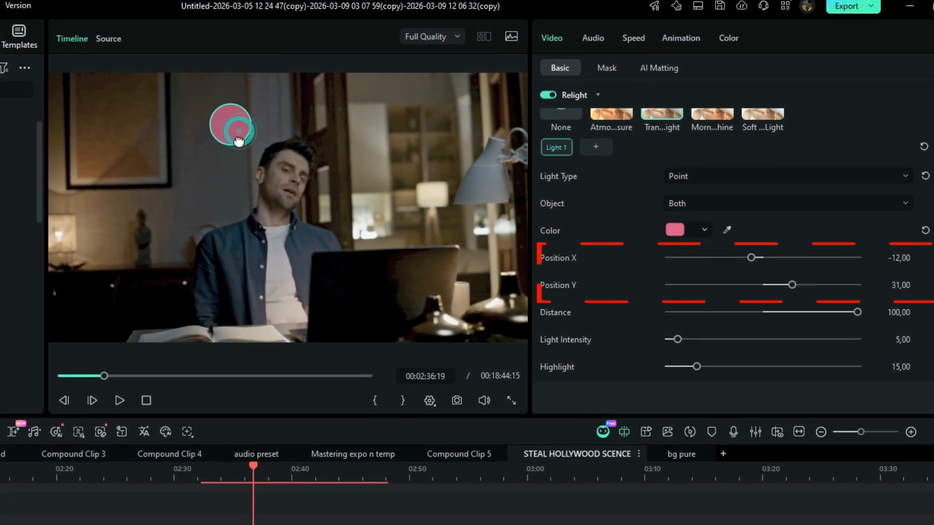
pyautogui.moveTo(171, 131); pyautogui.dragTo(227, 157)
pyautogui.moveTo(379, 183); pyautogui.dragTo(189, 172)
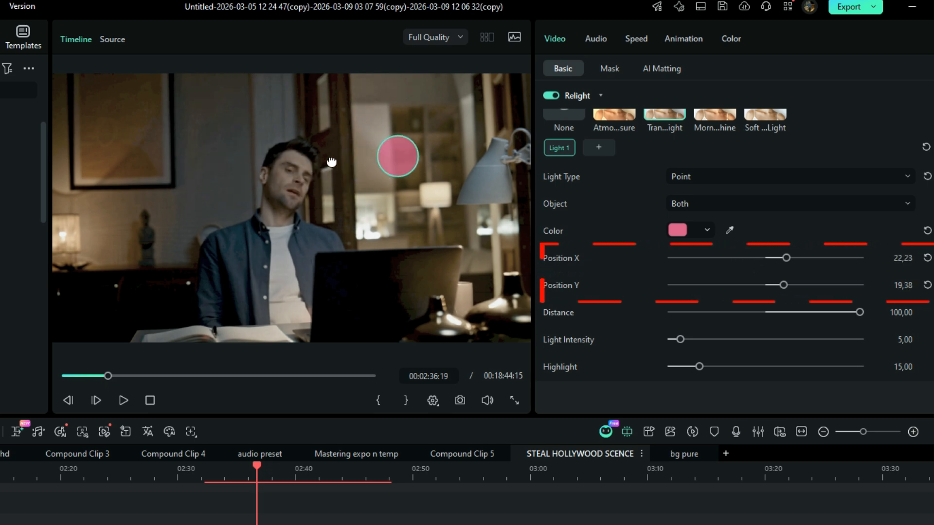
pyautogui.moveTo(331, 162); pyautogui.dragTo(159, 134)
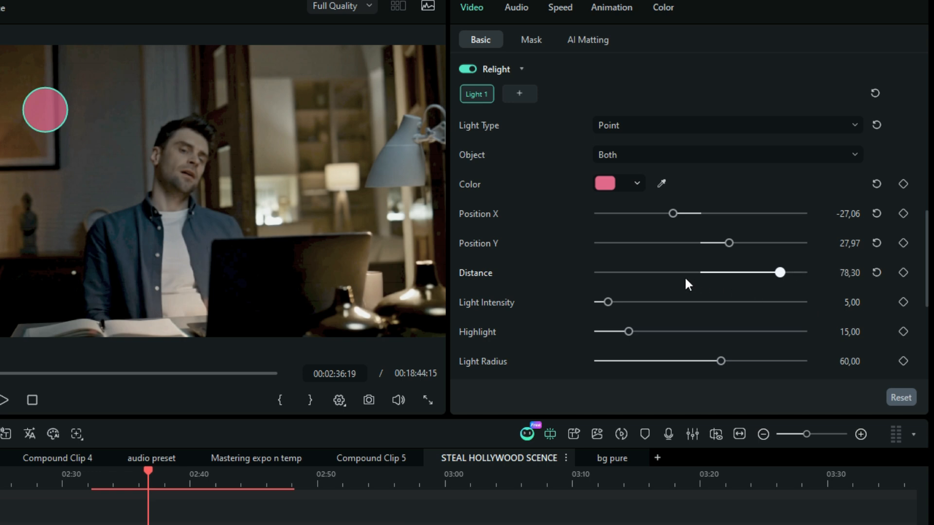
# - Set the pink light's distance to about 66.8 and raise its light intensity
pyautogui.moveTo(609, 274); pyautogui.dragTo(769, 281)
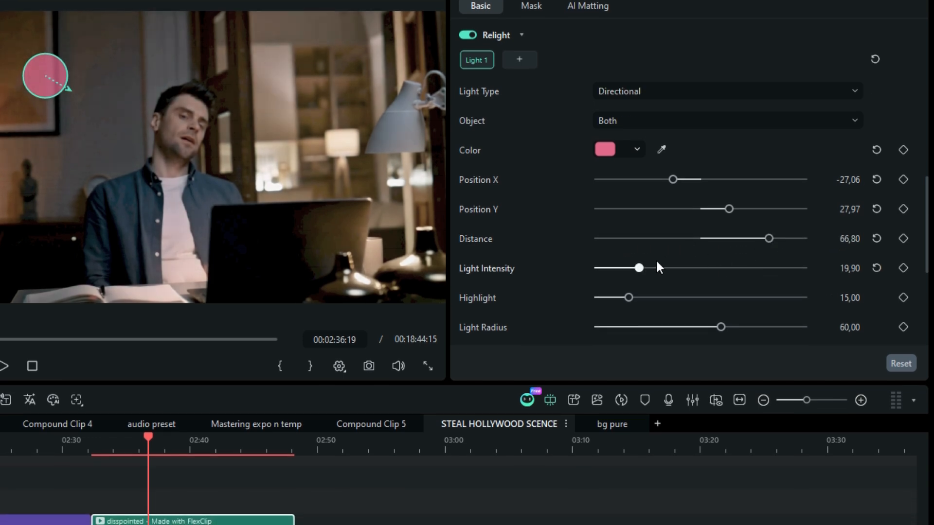
pyautogui.moveTo(656, 259); pyautogui.dragTo(743, 258)
pyautogui.scroll(-1, 759, 280)
# - Replace the facial lighting with the red and green Gree...ting ambient Relight preset
pyautogui.scroll(3, 742, 258)
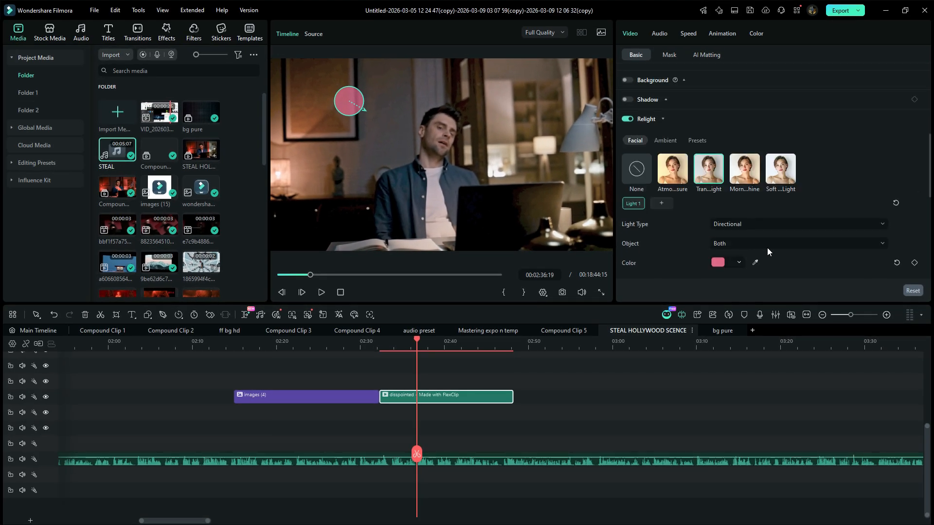
pyautogui.scroll(1, 767, 247)
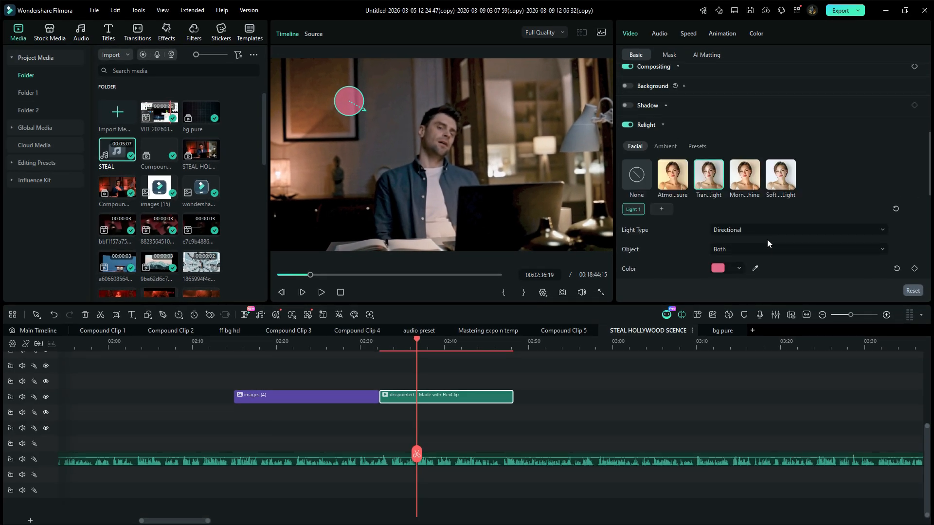
pyautogui.click(663, 147)
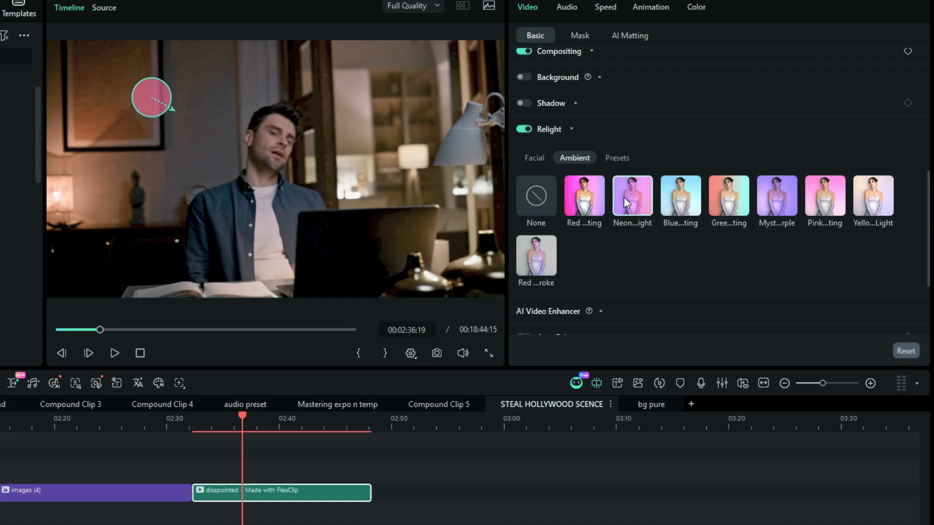
pyautogui.click(733, 199)
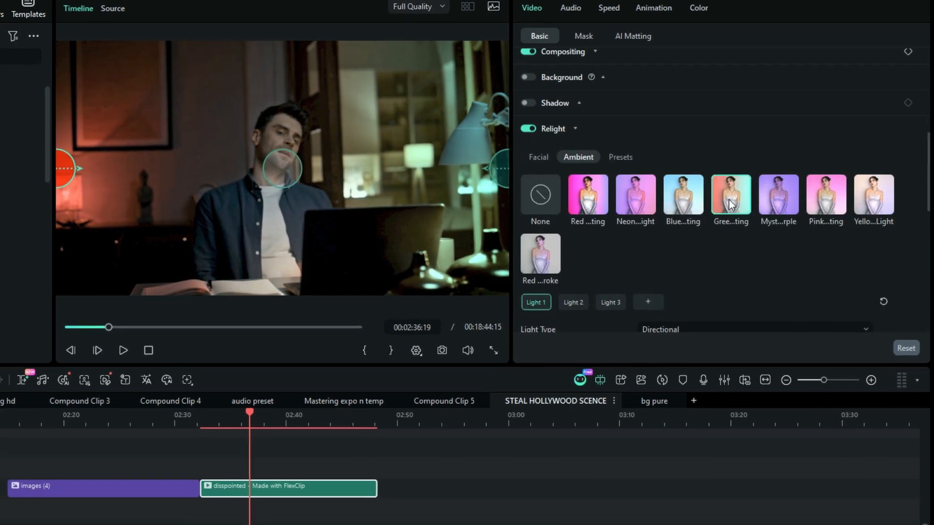
# - Examine the ambient light's settings and the custom Relight presets, including the option to save the current setup as a preset
pyautogui.scroll(-3, 738, 222)
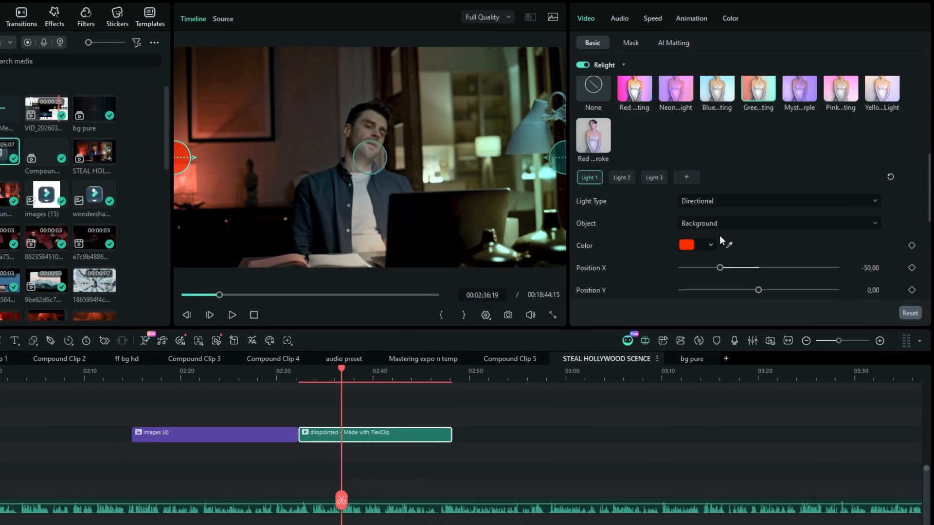
pyautogui.scroll(-3, 720, 235)
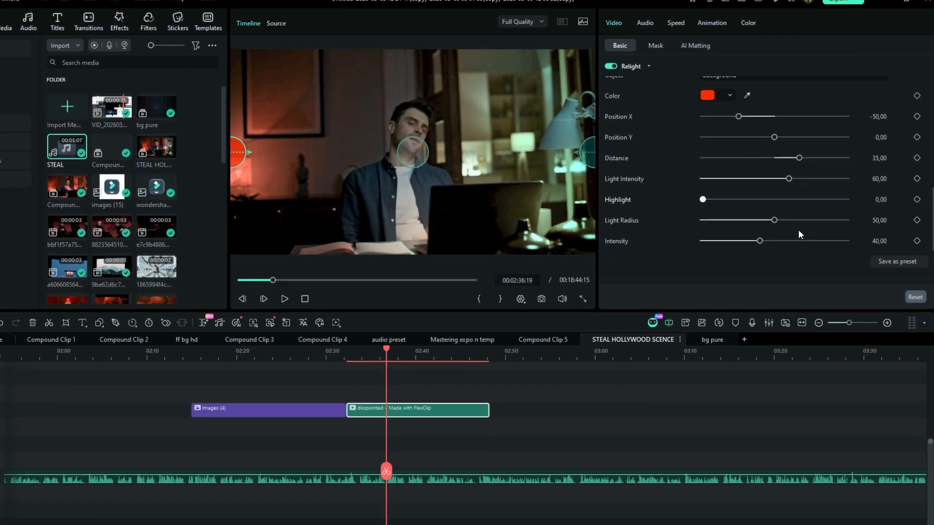
pyautogui.scroll(6, 797, 230)
pyautogui.click(706, 171)
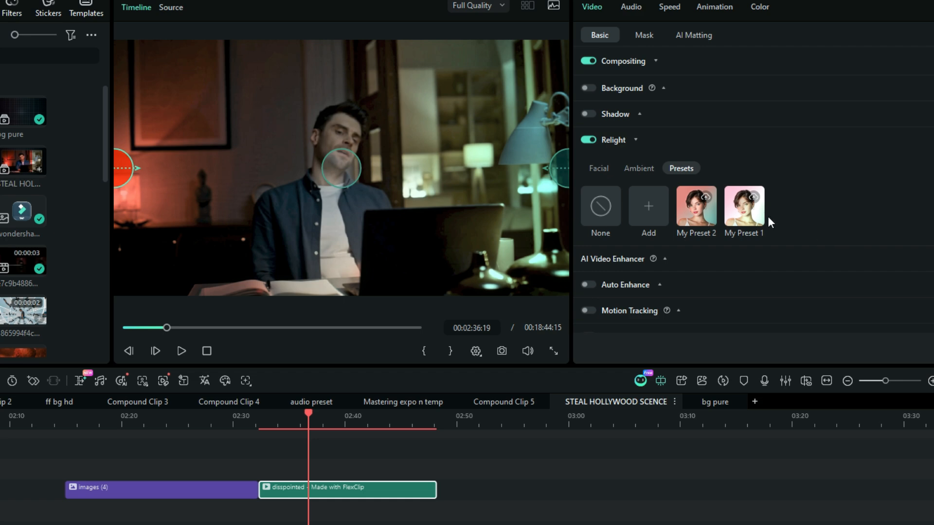
pyautogui.click(639, 169)
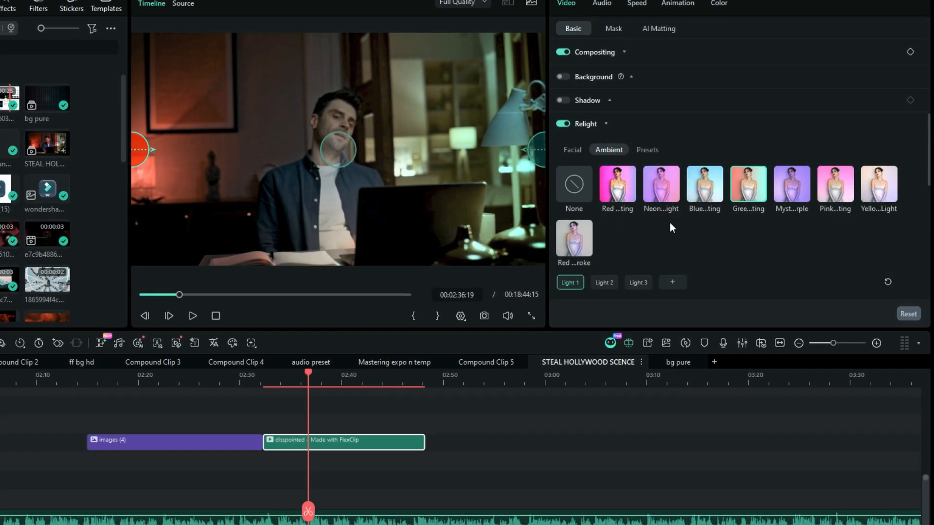
pyautogui.scroll(-10, 670, 223)
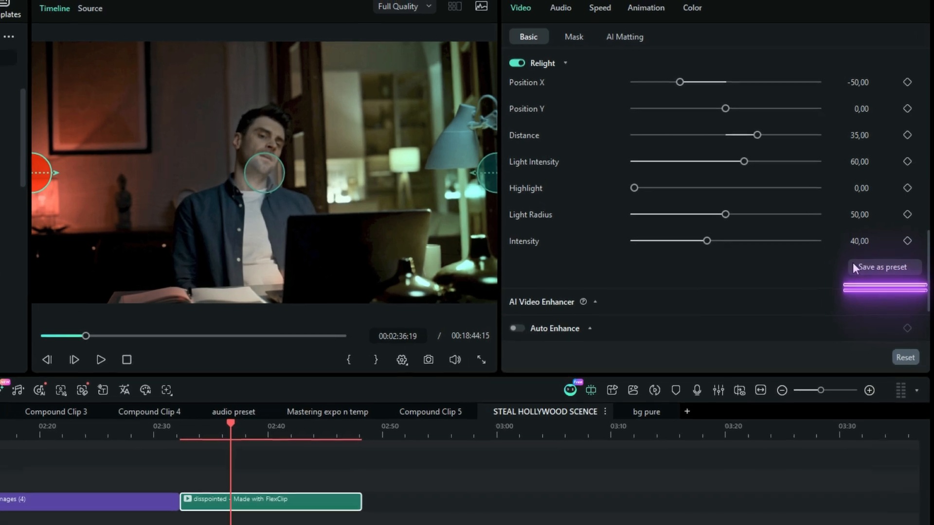
pyautogui.scroll(1, 861, 277)
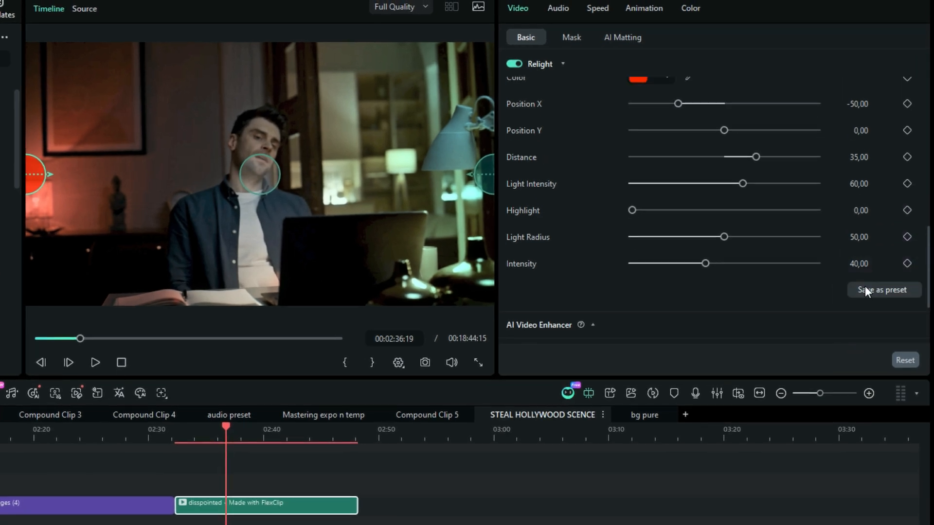
pyautogui.scroll(3, 764, 257)
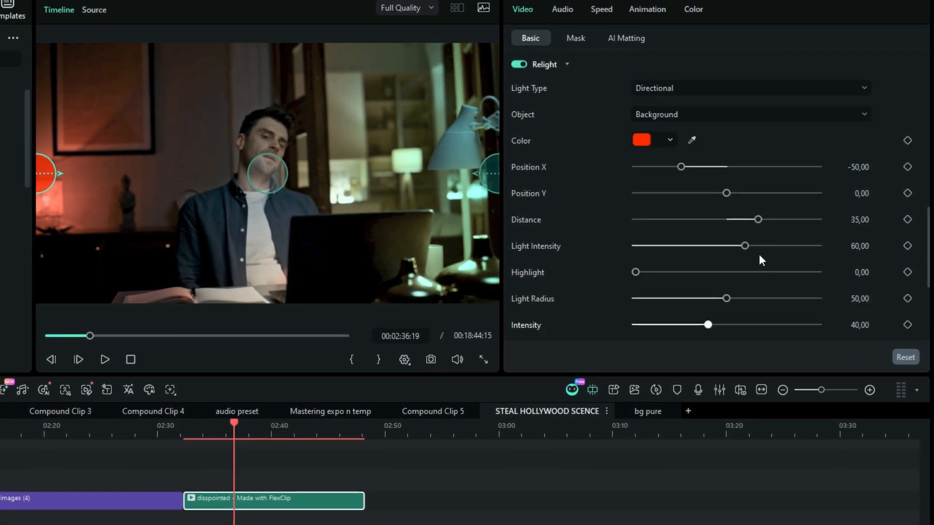
pyautogui.scroll(5, 760, 256)
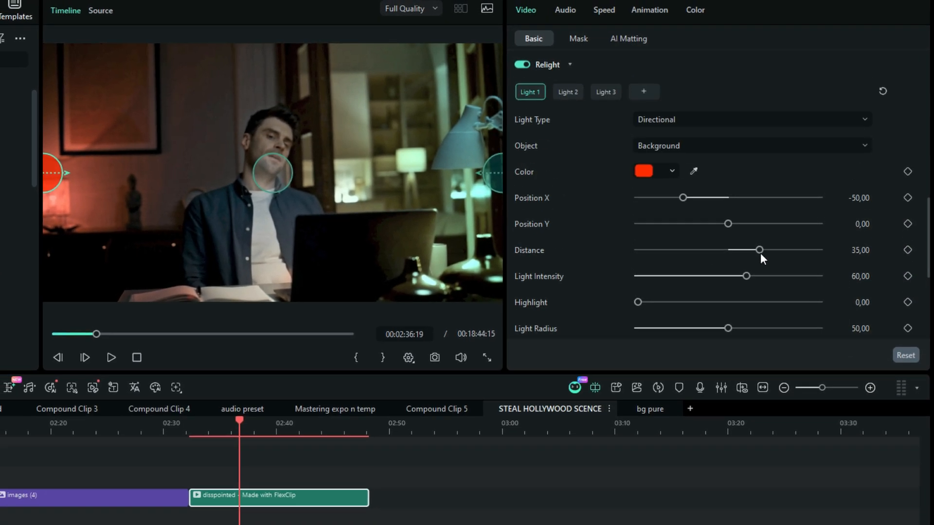
pyautogui.scroll(2, 742, 190)
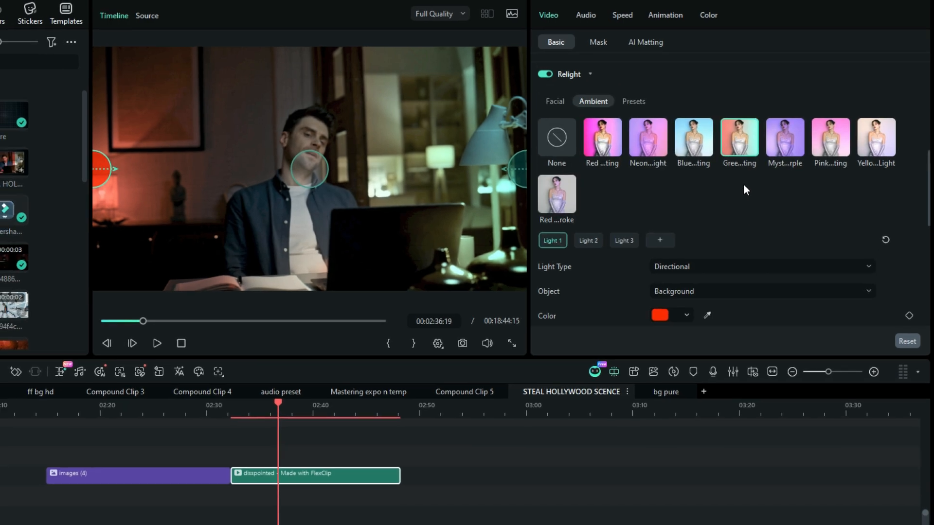
pyautogui.click(658, 102)
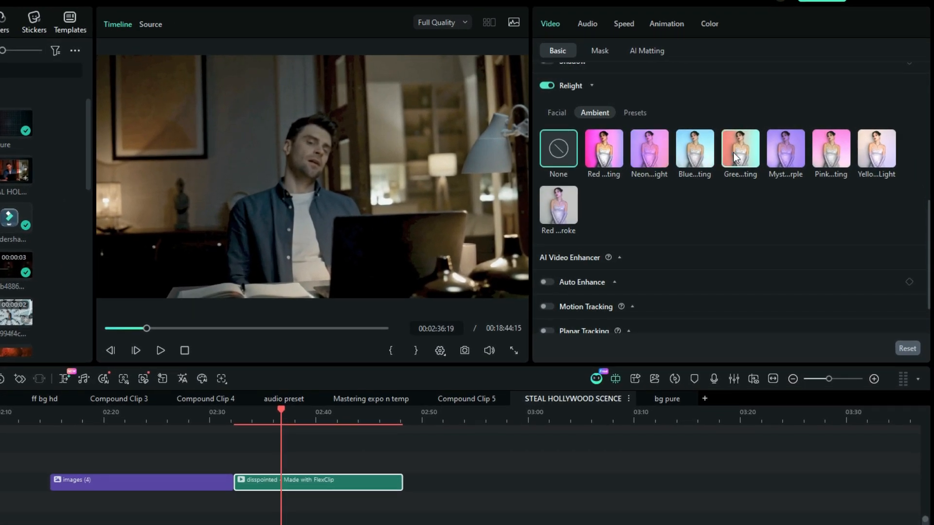
# - Apply the Gree...ting ambient preset, with its red Light 1 moved to about X -32, Y 38 and its intensity set to about 50.9
pyautogui.click(735, 156)
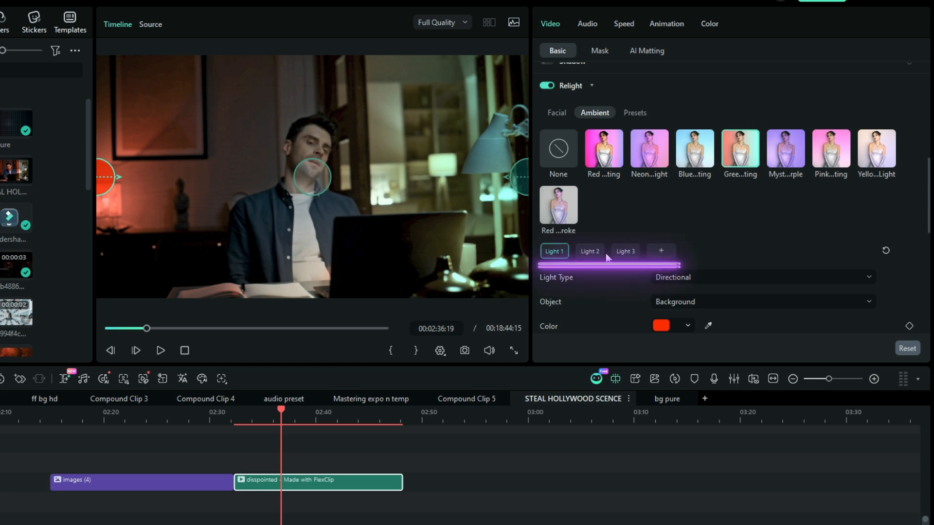
pyautogui.scroll(-3, 608, 270)
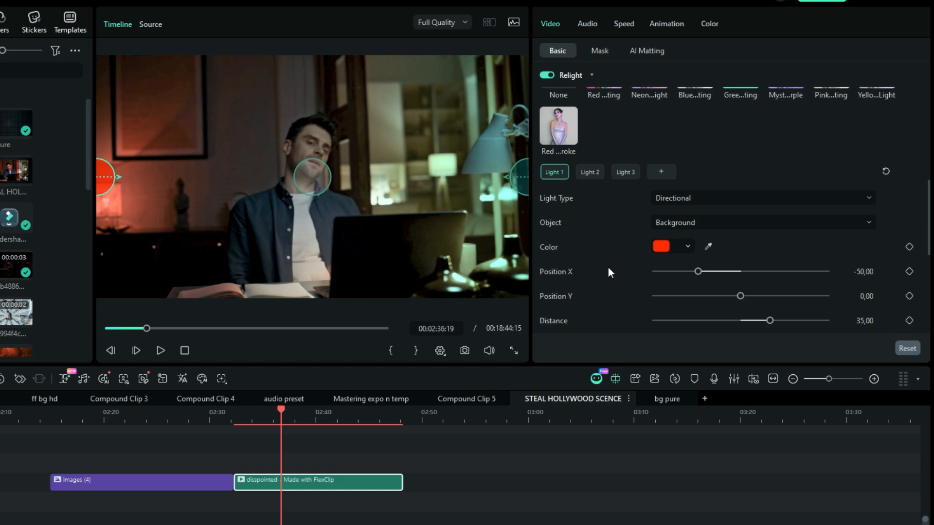
pyautogui.scroll(-1, 611, 242)
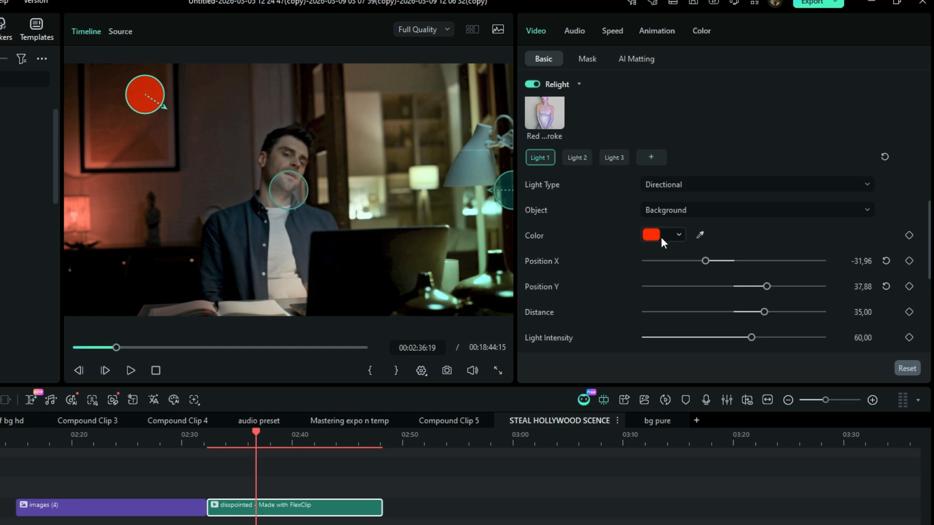
pyautogui.scroll(-3, 686, 284)
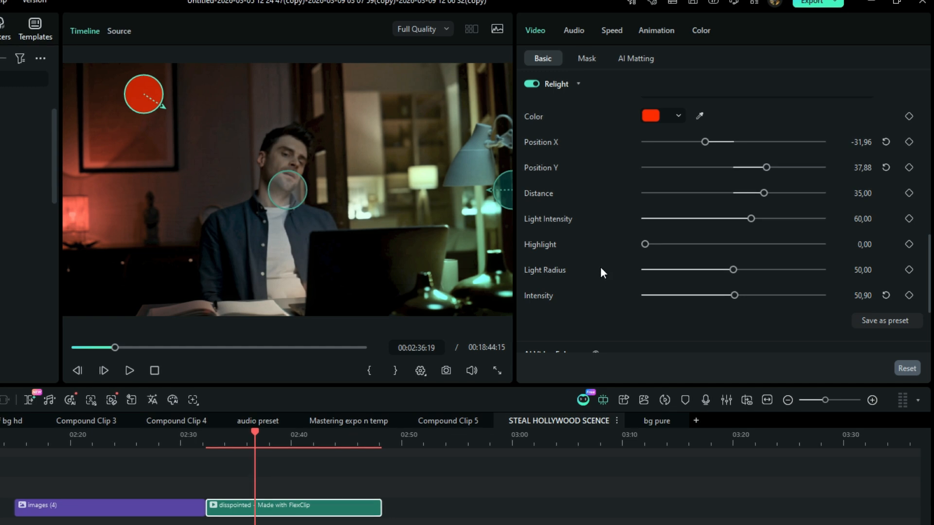
# - Move Light 2 to about X -41, Y -38 and change its color to dark red
pyautogui.scroll(4, 601, 270)
pyautogui.click(574, 184)
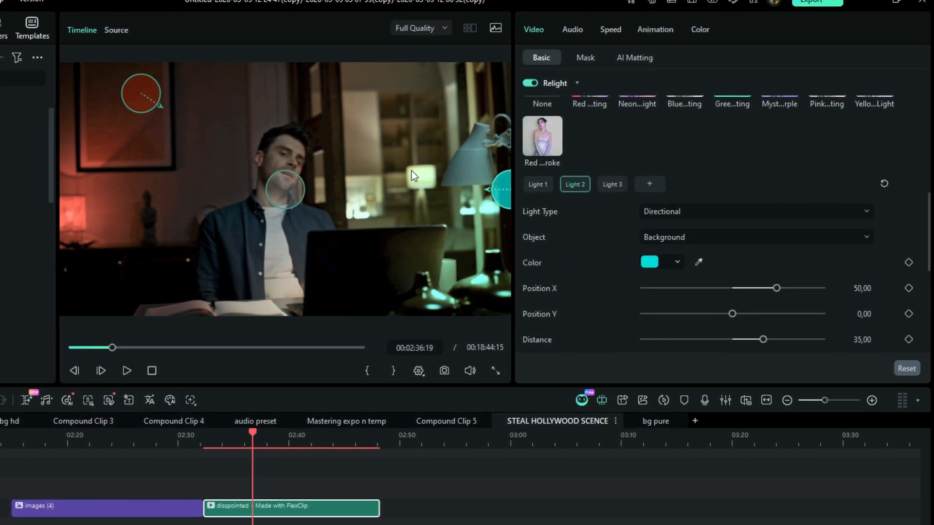
pyautogui.moveTo(501, 197); pyautogui.dragTo(84, 295)
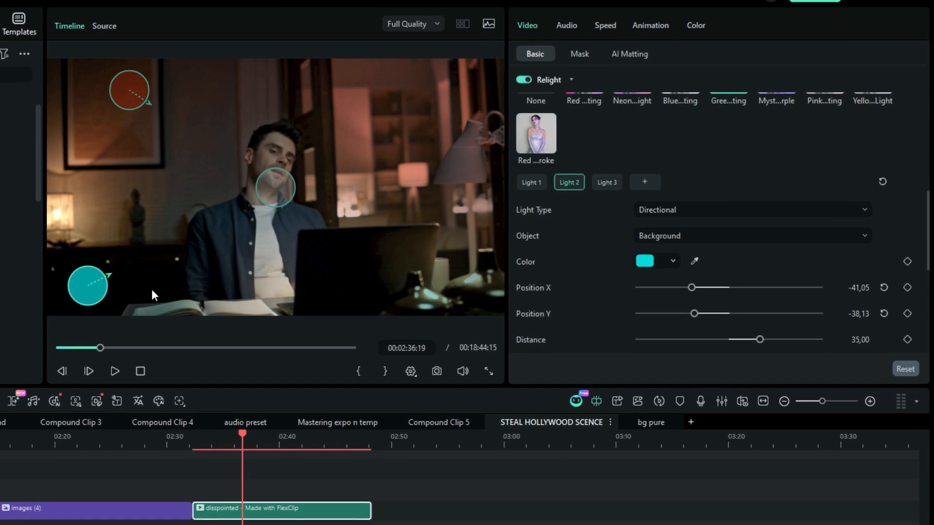
pyautogui.click(651, 262)
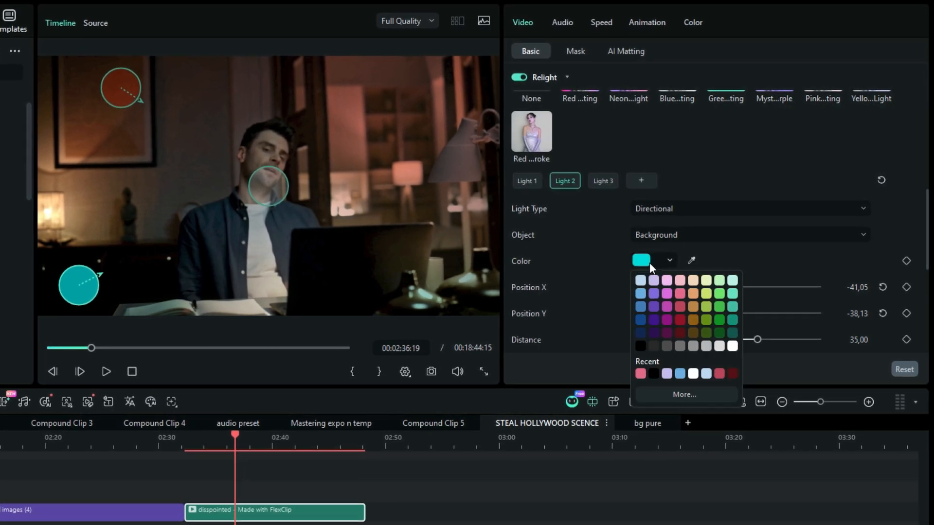
pyautogui.click(732, 374)
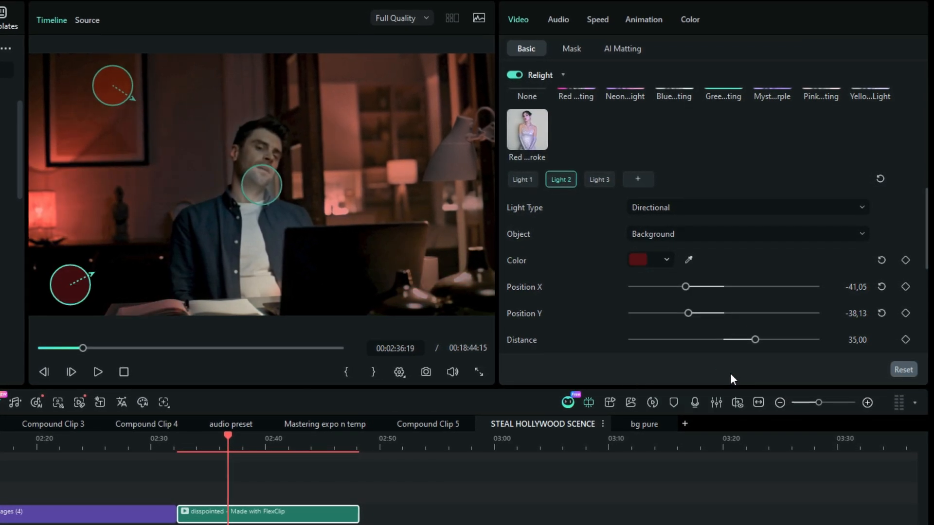
# - Keep Light 2 as a Directional light and set its object to People
pyautogui.click(663, 208)
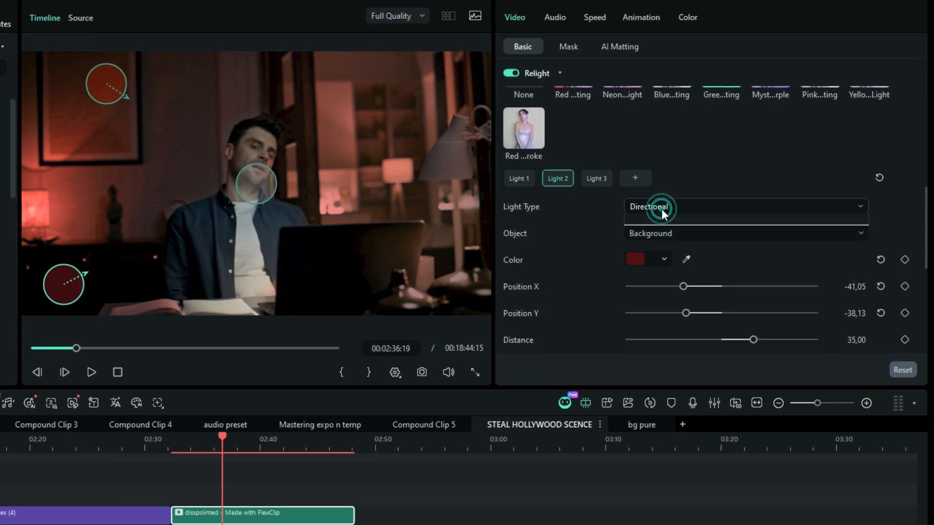
pyautogui.click(646, 232)
pyautogui.click(644, 234)
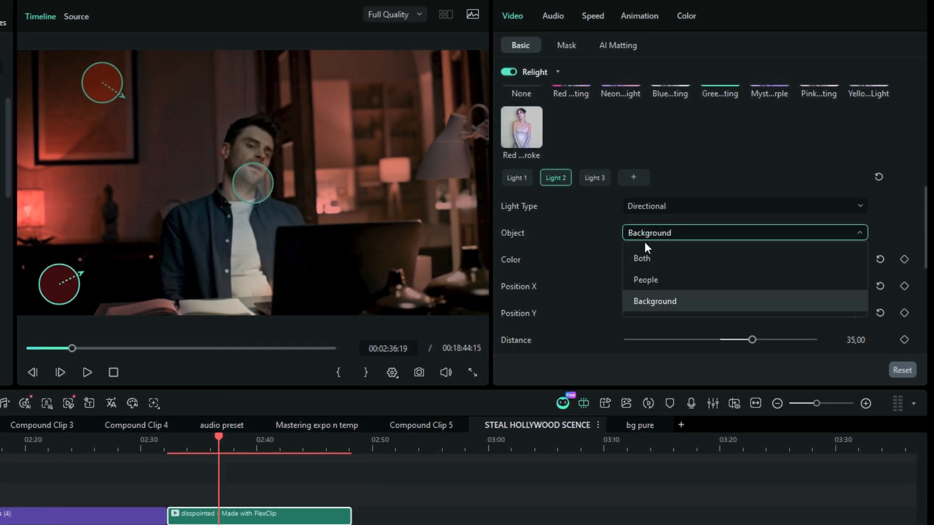
pyautogui.click(649, 281)
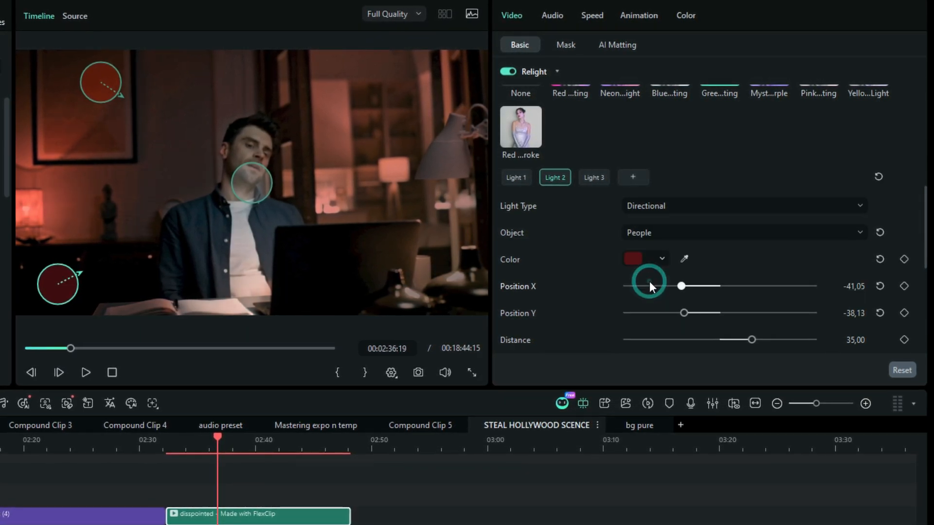
# - Move Light 3 to about X 34, Y 40, keep it as a Point light and set its object to Background
pyautogui.click(591, 179)
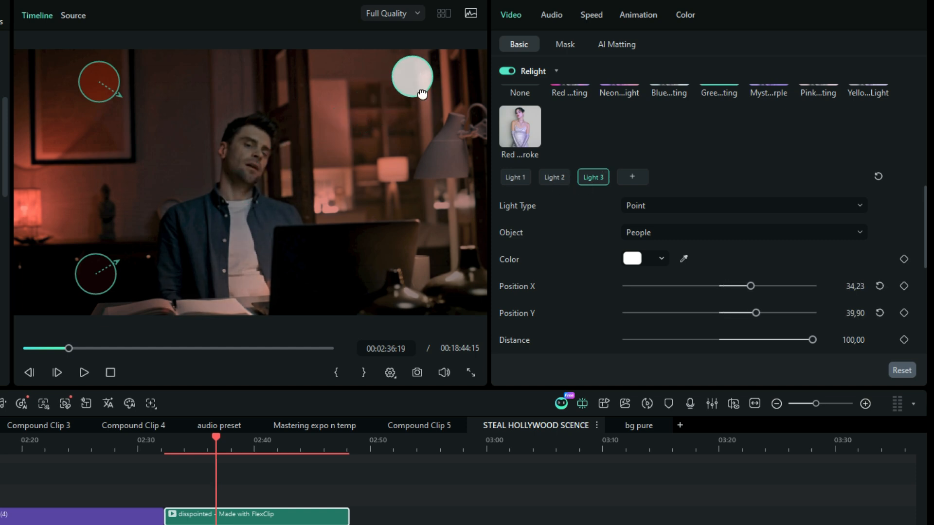
pyautogui.click(662, 208)
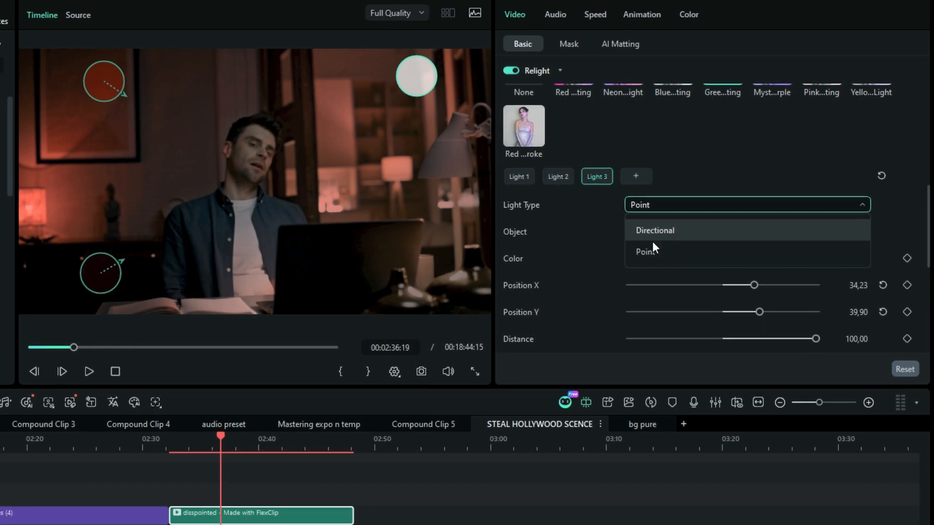
pyautogui.click(651, 245)
pyautogui.click(671, 228)
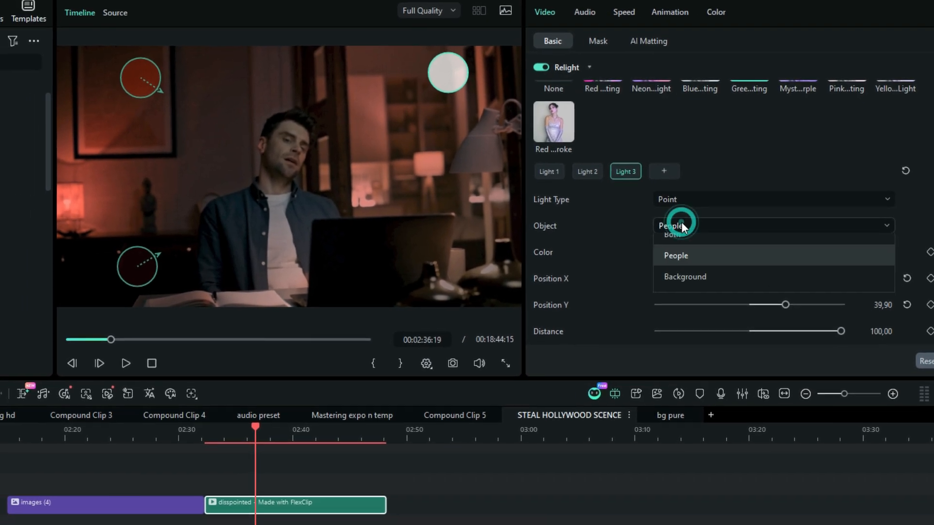
pyautogui.click(670, 294)
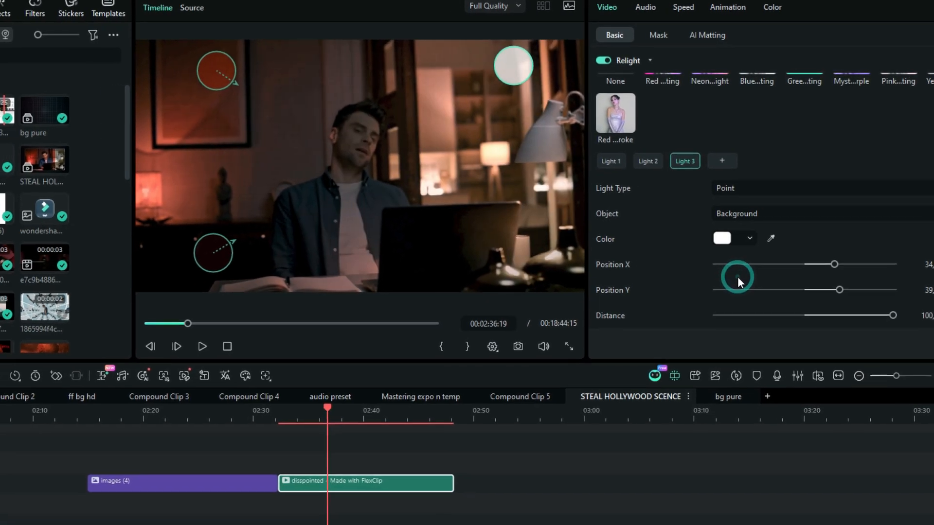
# - Change Light 3's color to a custom red (RGB 191, 8, 17) and set its distance to about 95.7
pyautogui.click(717, 242)
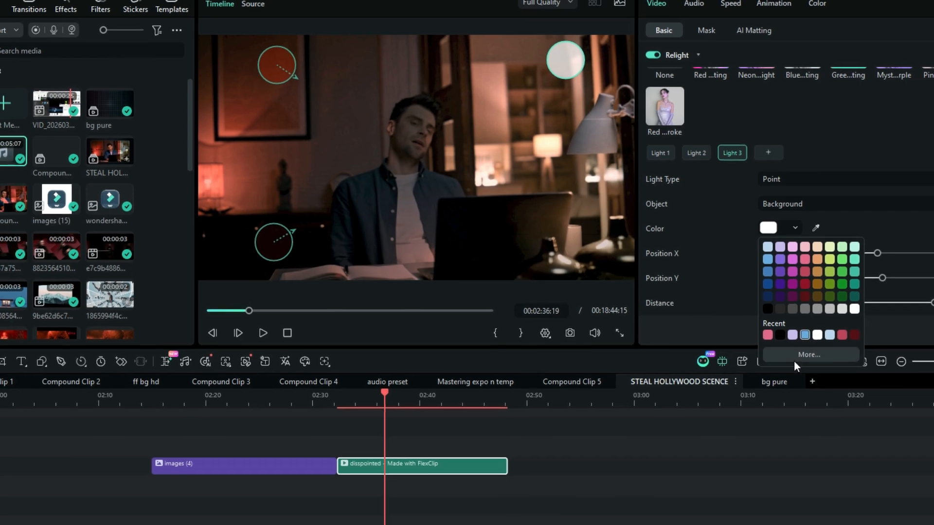
pyautogui.click(797, 358)
pyautogui.click(439, 190)
pyautogui.moveTo(580, 225); pyautogui.dragTo(593, 206)
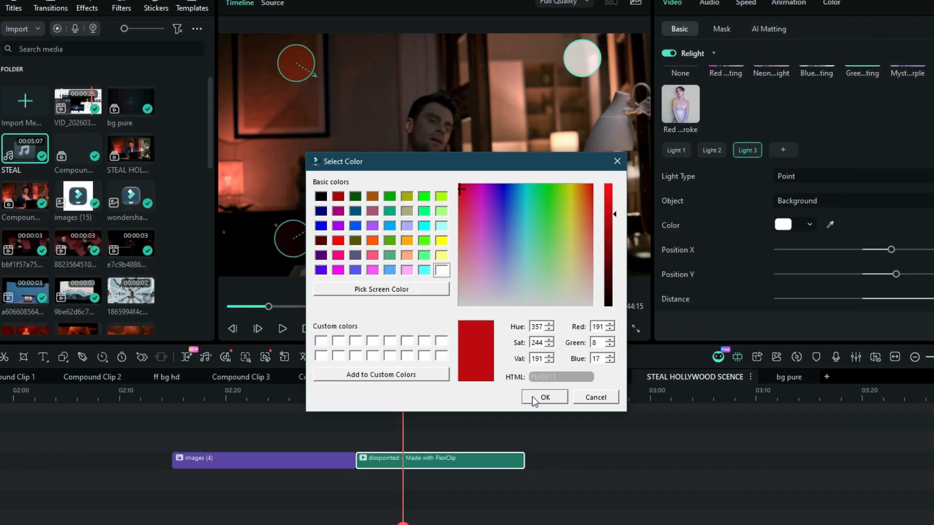
pyautogui.click(537, 369)
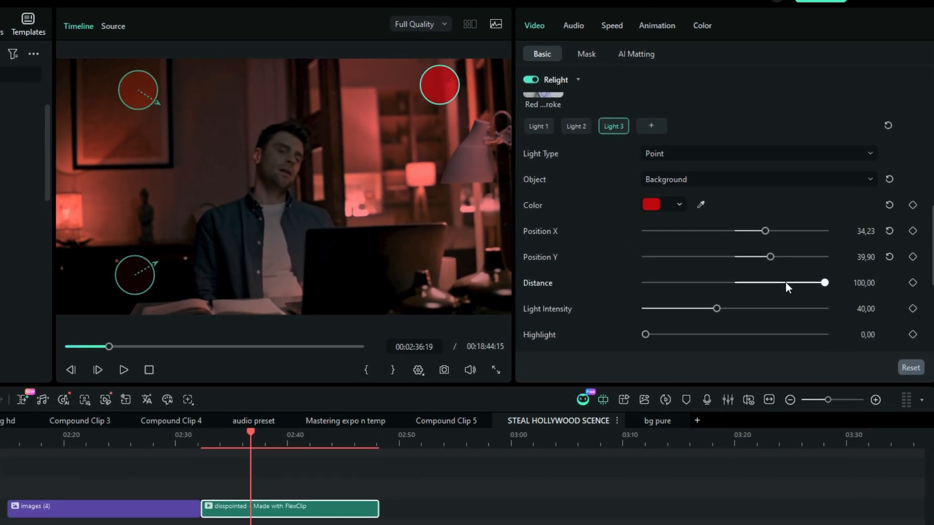
pyautogui.moveTo(931, 242); pyautogui.dragTo(912, 247)
pyautogui.moveTo(785, 289); pyautogui.dragTo(817, 290)
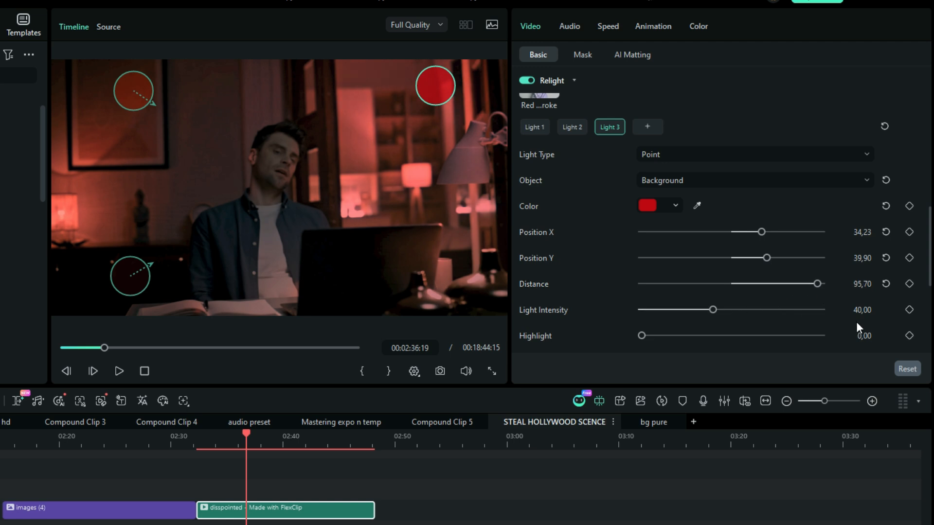
pyautogui.scroll(-2, 785, 294)
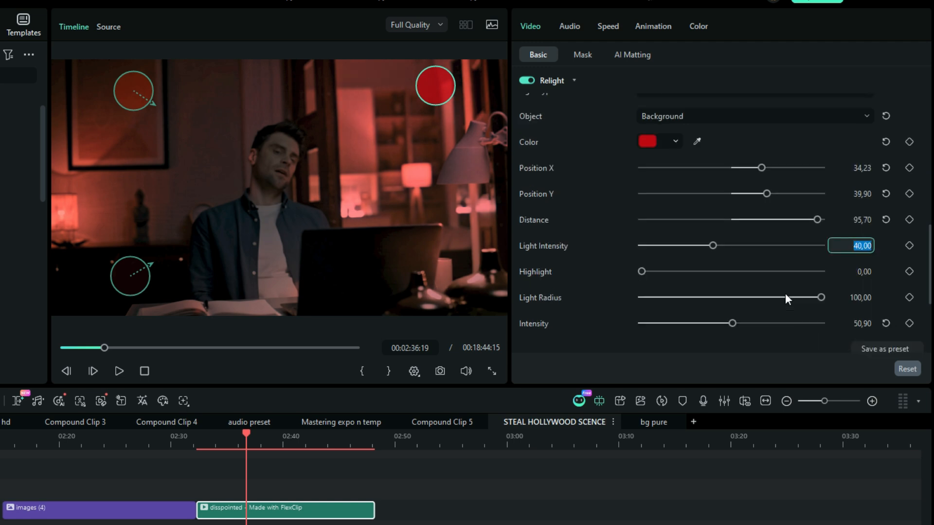
# - Add a fourth light to the Relight setup and set its color to pale blue
pyautogui.scroll(3, 704, 297)
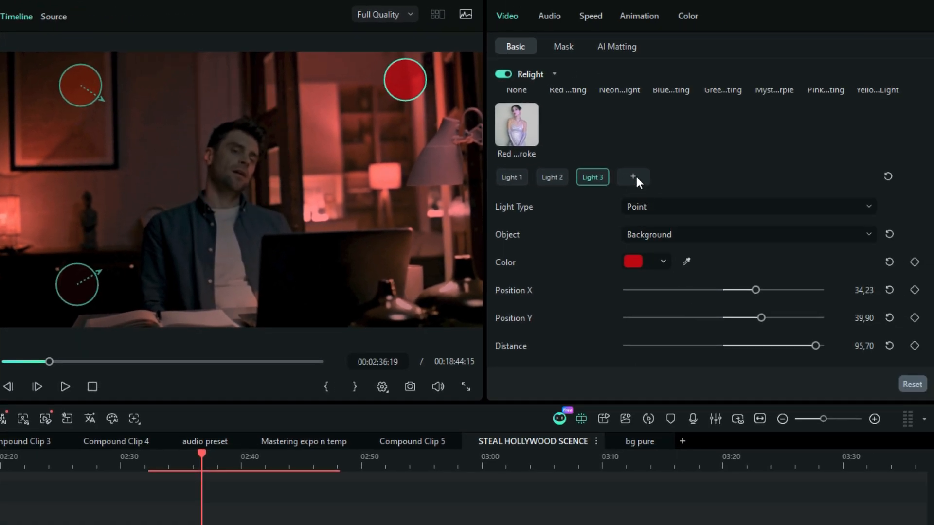
pyautogui.click(636, 177)
pyautogui.click(646, 264)
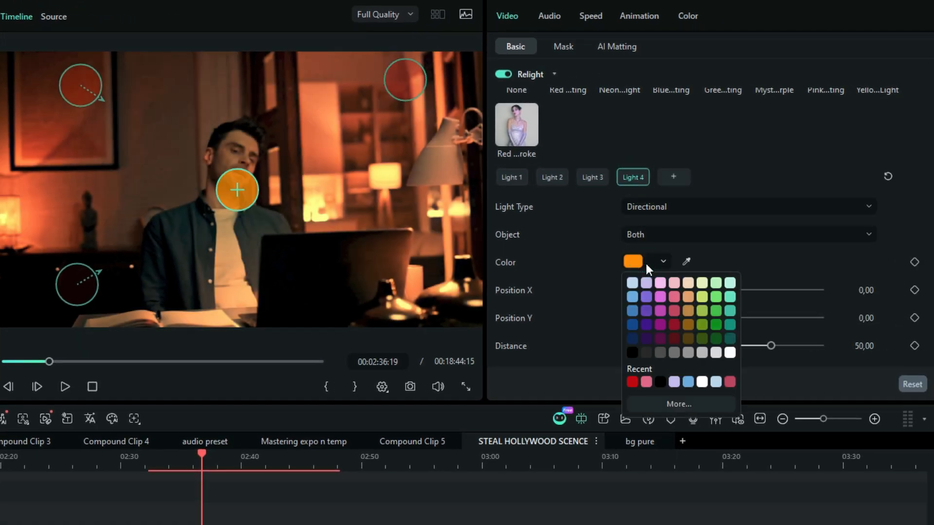
pyautogui.click(716, 382)
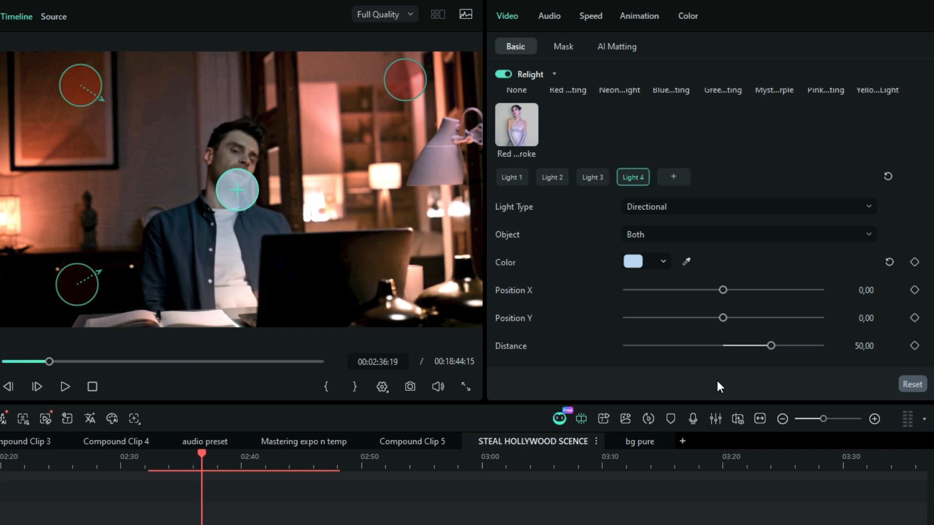
# - Set Light 4's light type to Point and its object to People
pyautogui.click(661, 206)
pyautogui.click(663, 255)
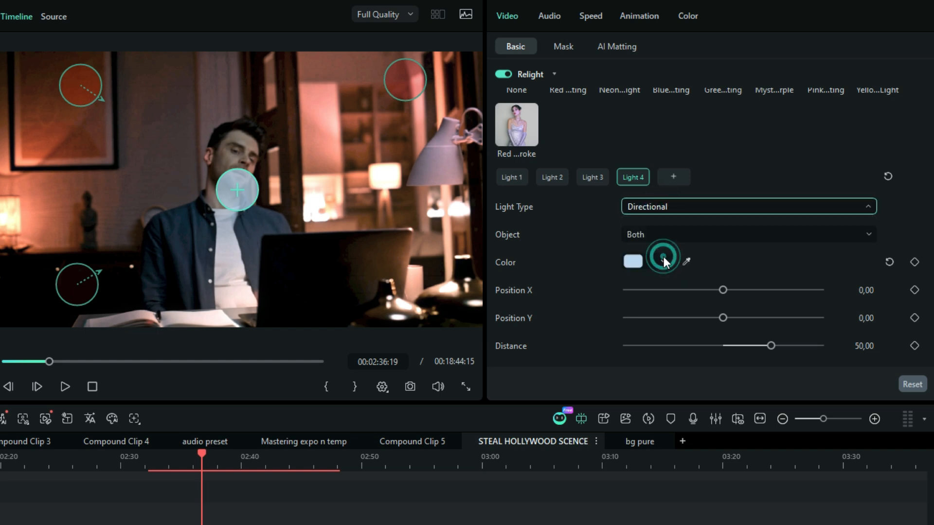
pyautogui.click(644, 237)
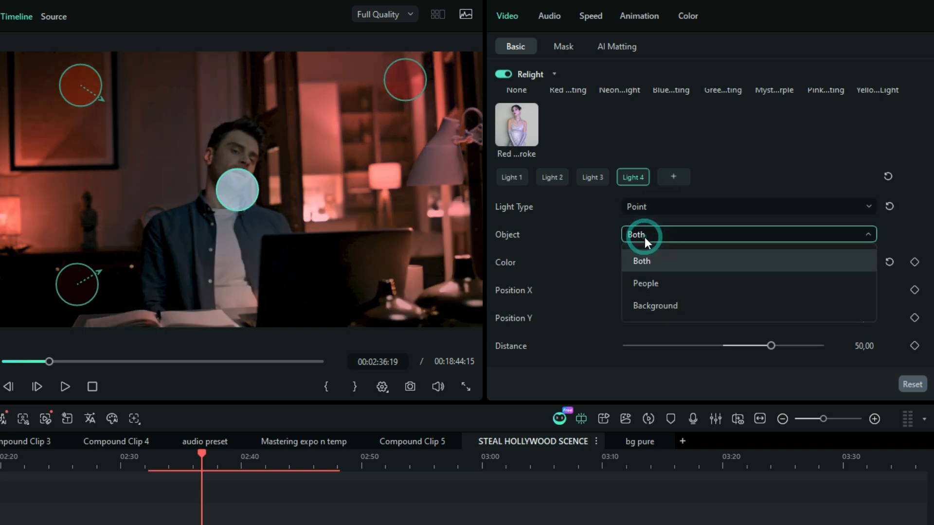
pyautogui.click(652, 281)
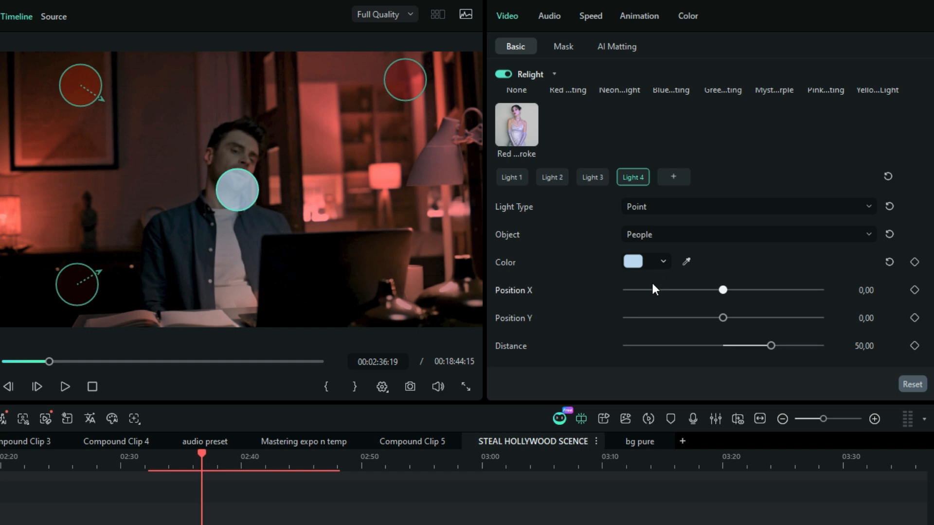
# - Place the pale blue light at about X 3, Y 17 near the man's face, with distance -4 and light intensity 46.2
pyautogui.scroll(-3, 652, 283)
pyautogui.moveTo(771, 278); pyautogui.dragTo(694, 319)
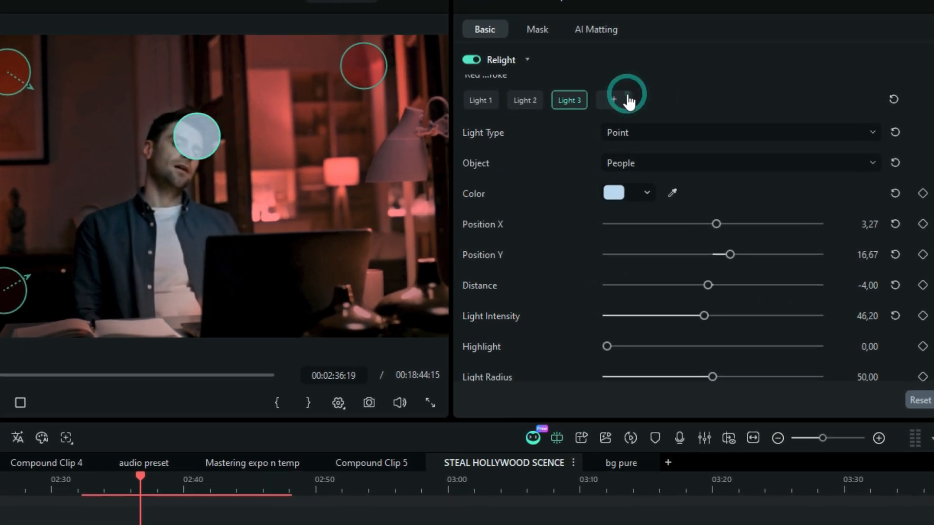
pyautogui.click(627, 100)
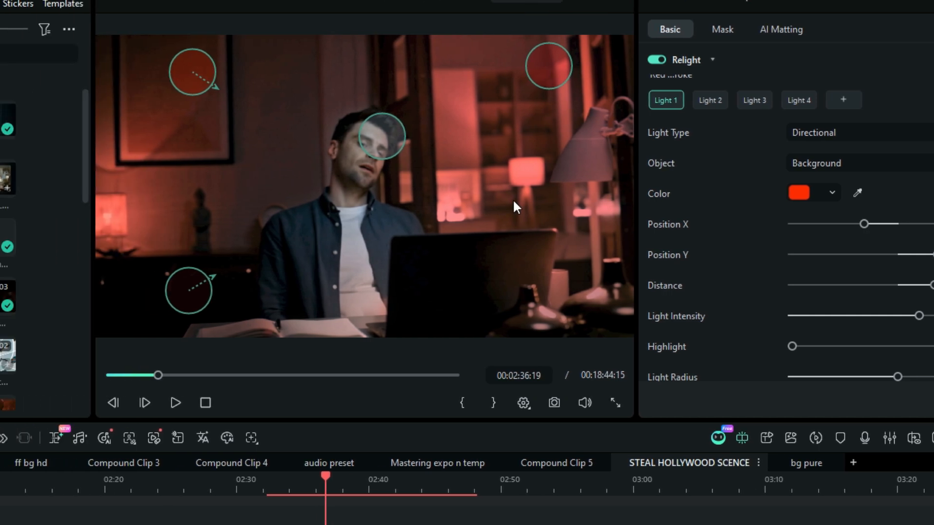
# - Compare the original and relit scene by switching the Relight effect off and on several times, leaving it enabled
pyautogui.click(468, 59)
pyautogui.click(654, 68)
pyautogui.click(654, 68)
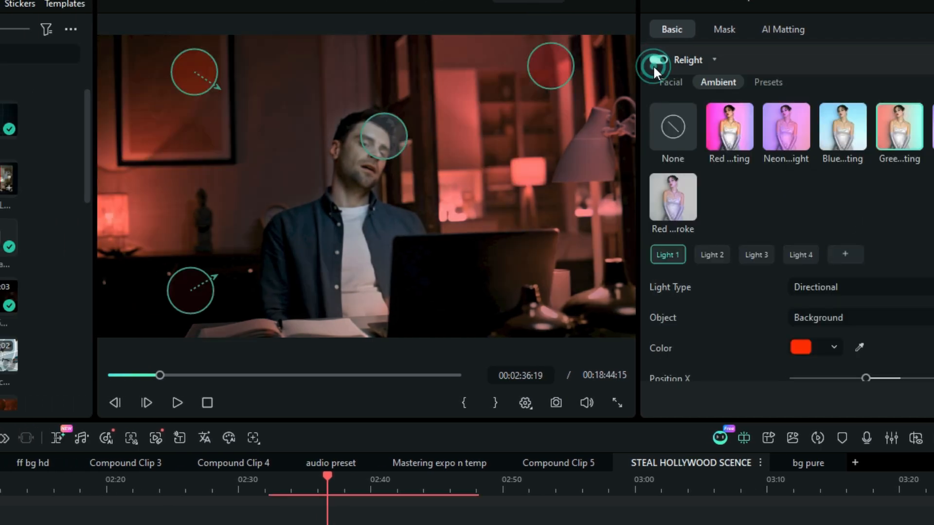
pyautogui.click(653, 67)
pyautogui.click(653, 67)
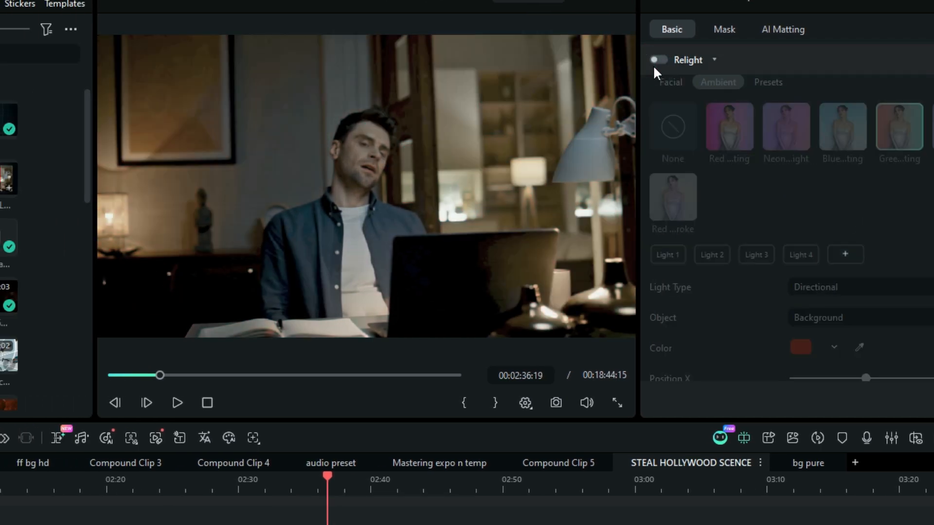
pyautogui.click(654, 67)
pyautogui.click(654, 67)
pyautogui.click(653, 67)
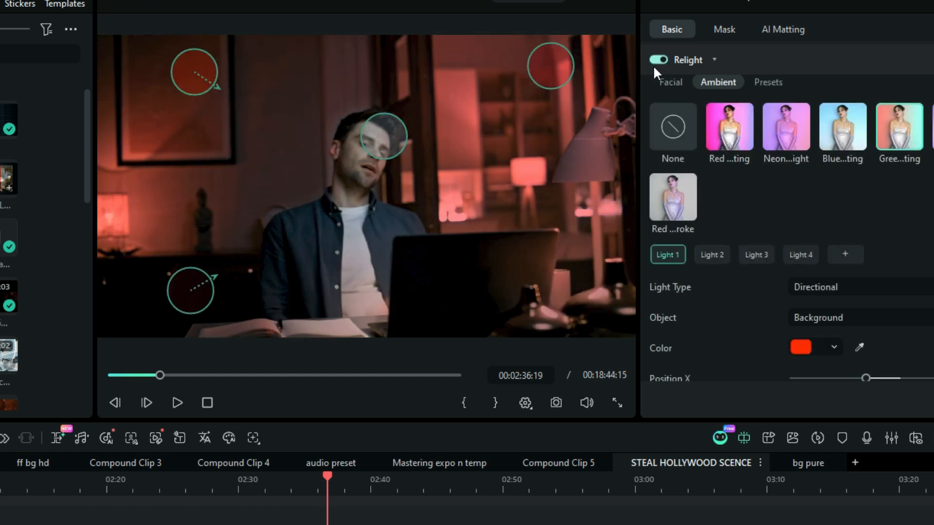
pyautogui.click(653, 67)
pyautogui.click(654, 67)
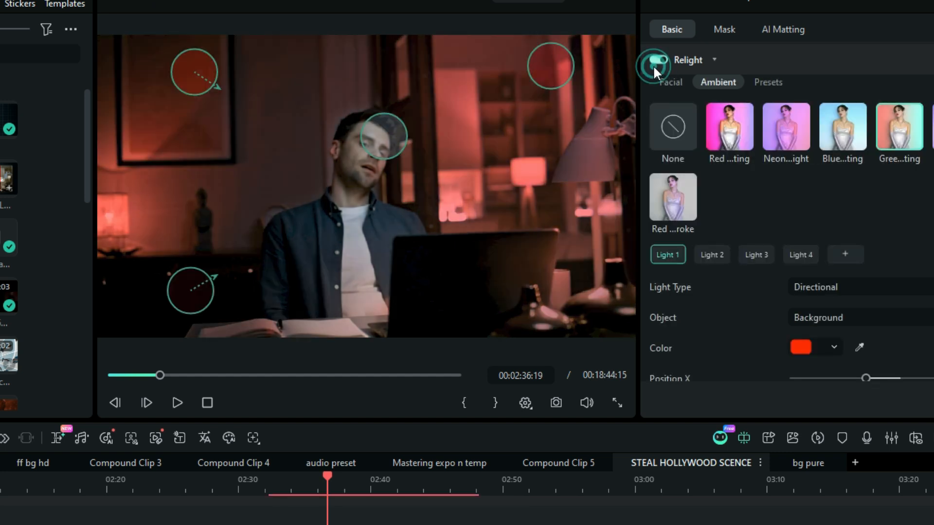
pyautogui.click(654, 67)
pyautogui.click(654, 67)
pyautogui.click(654, 67)
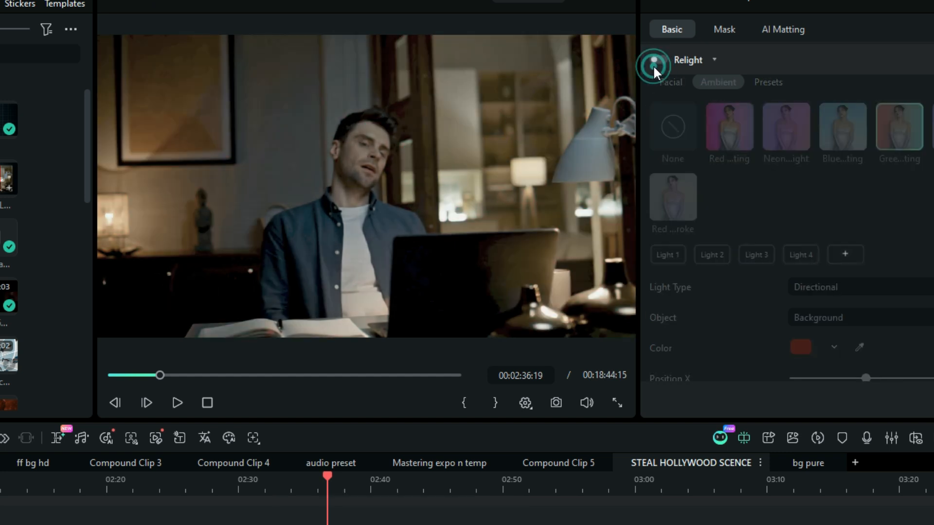
pyautogui.click(653, 67)
pyautogui.scroll(-10, 687, 294)
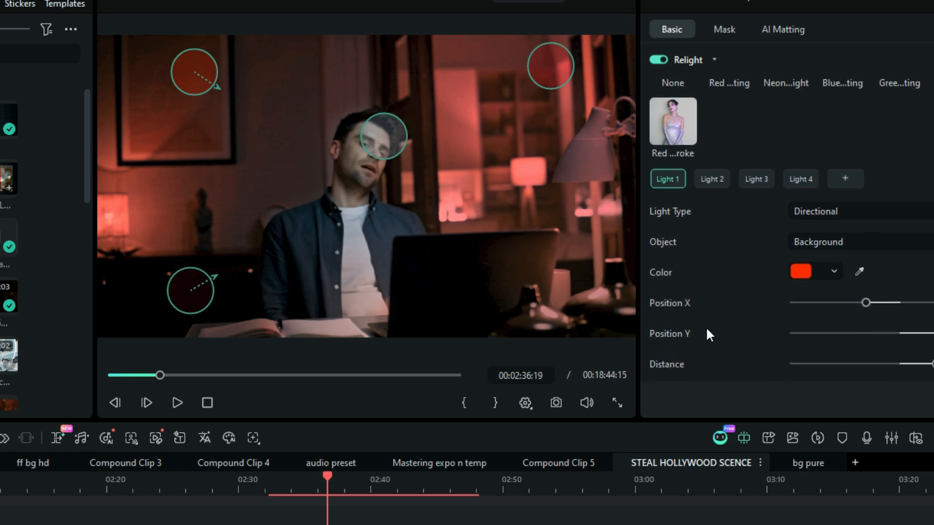